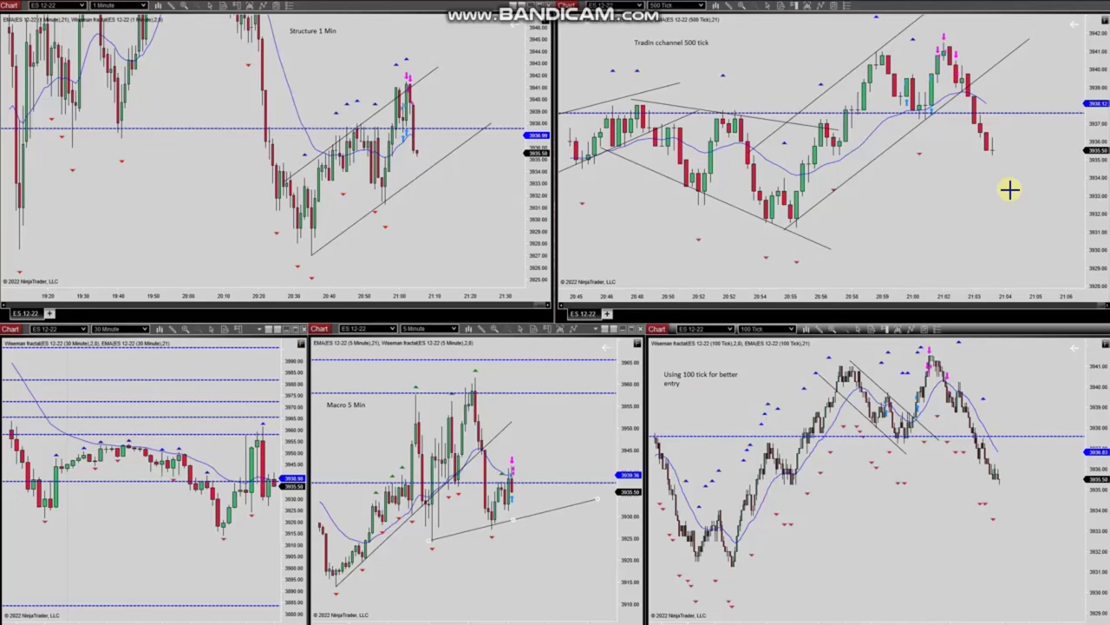
Draw the lower and upper green channel lines on the 30-minute ES chart
left_click(45, 512)
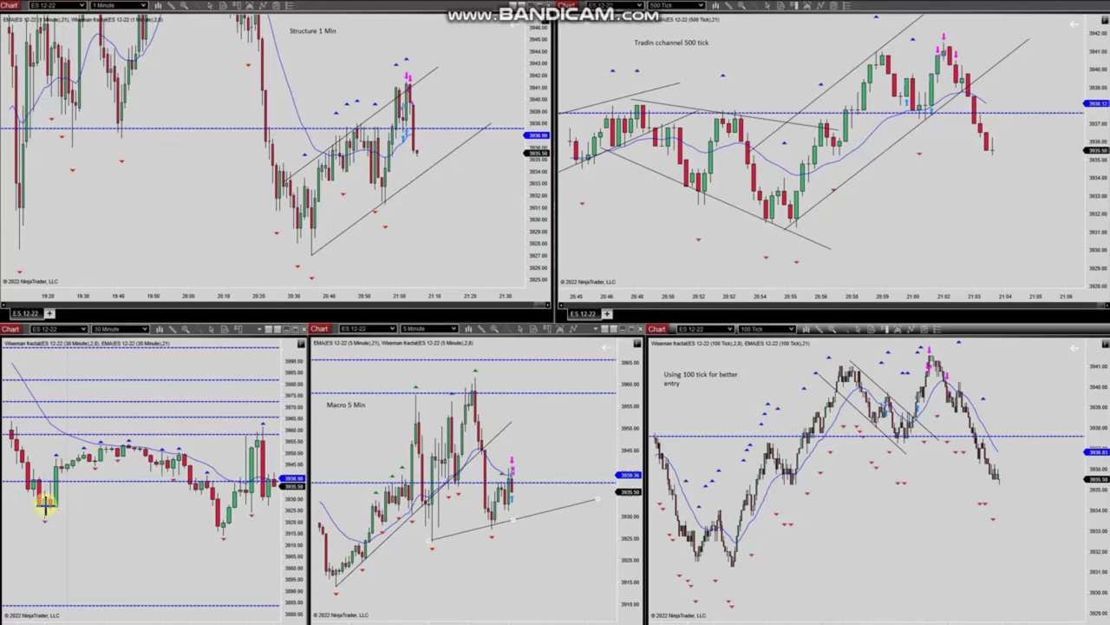
left_click(278, 542)
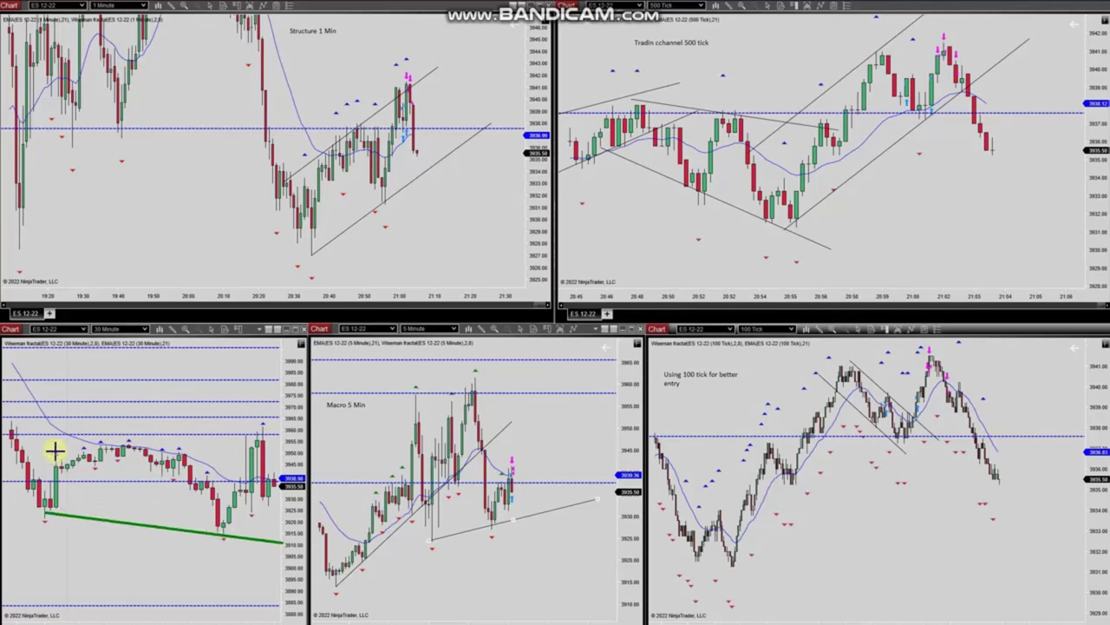
left_click(56, 451)
left_click(282, 431)
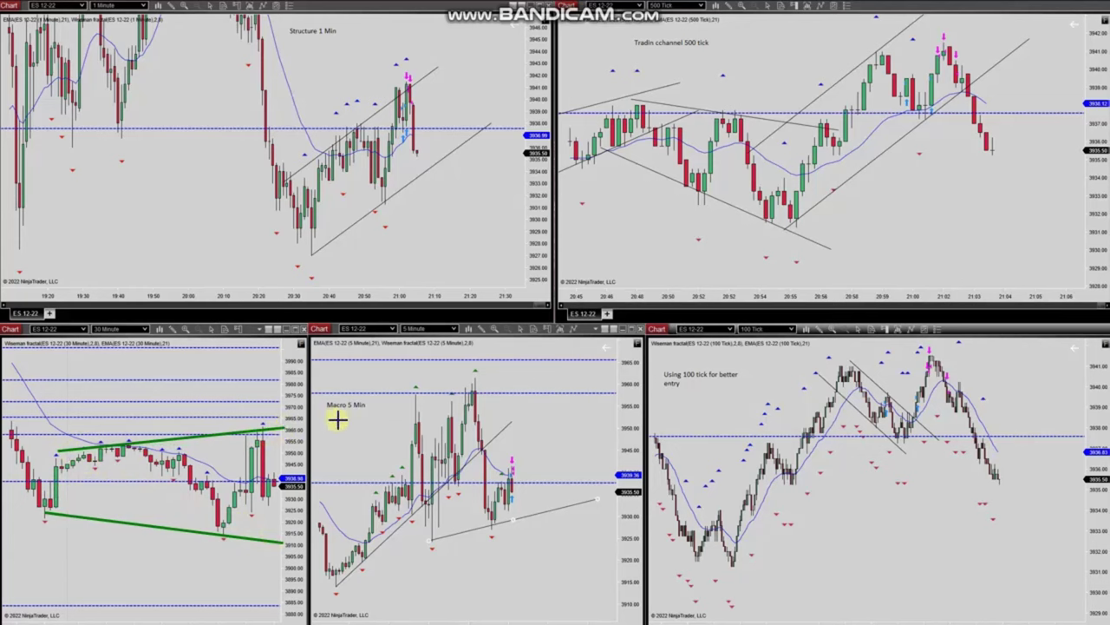
Draw the lower and upper green channel lines on the 5-minute chart
left_click(329, 579)
left_click(603, 492)
left_click(320, 496)
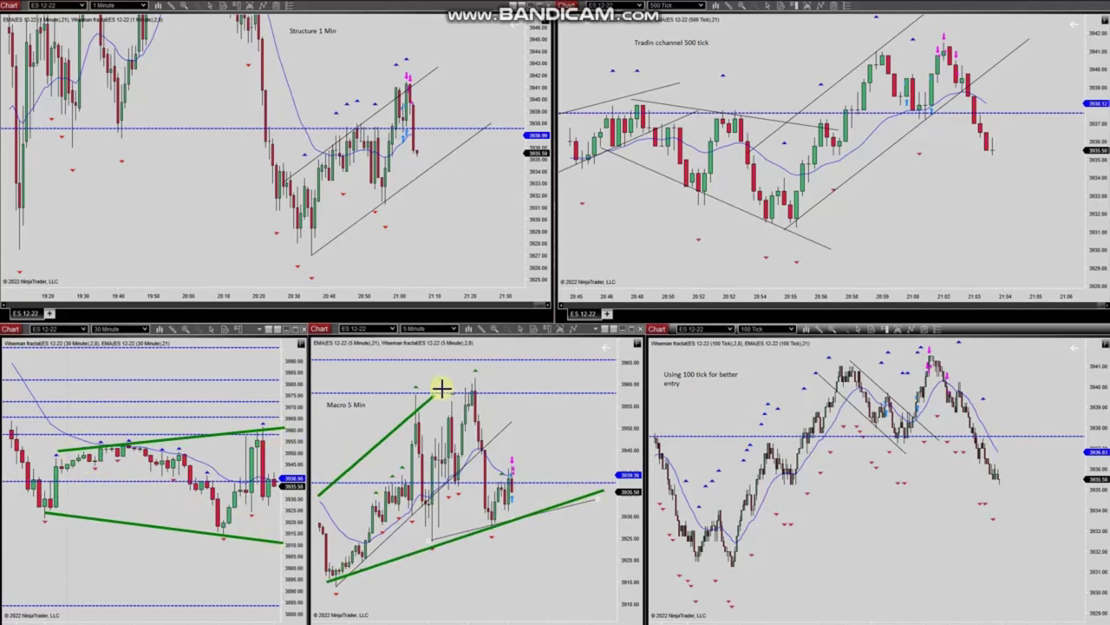
left_click(507, 358)
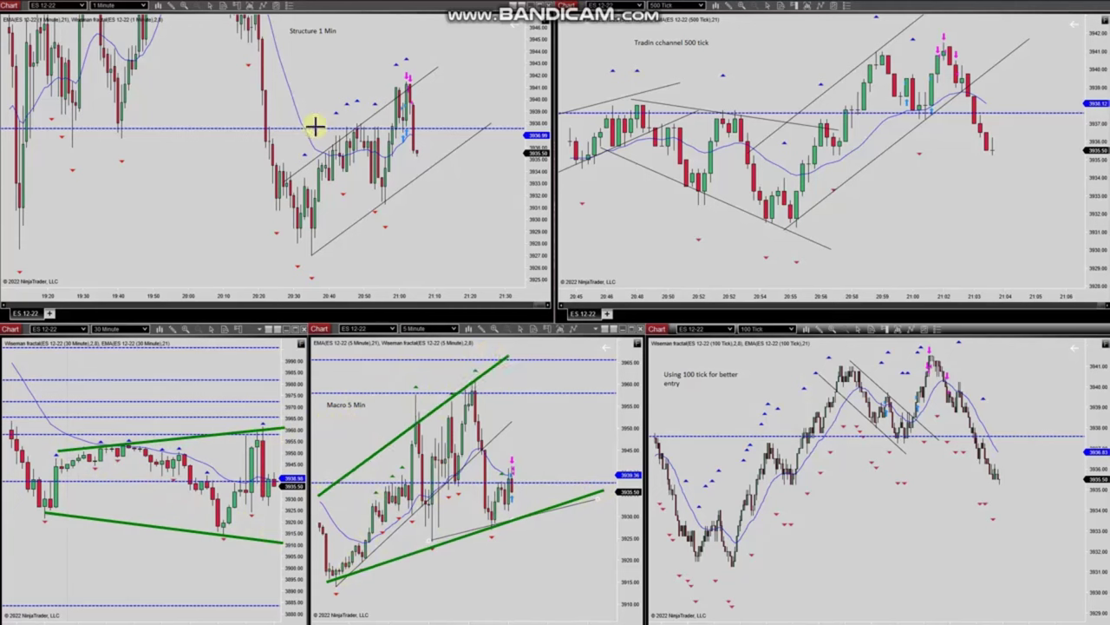
Draw an ascending green channel with two lines on the 1-minute chart
left_click(312, 253)
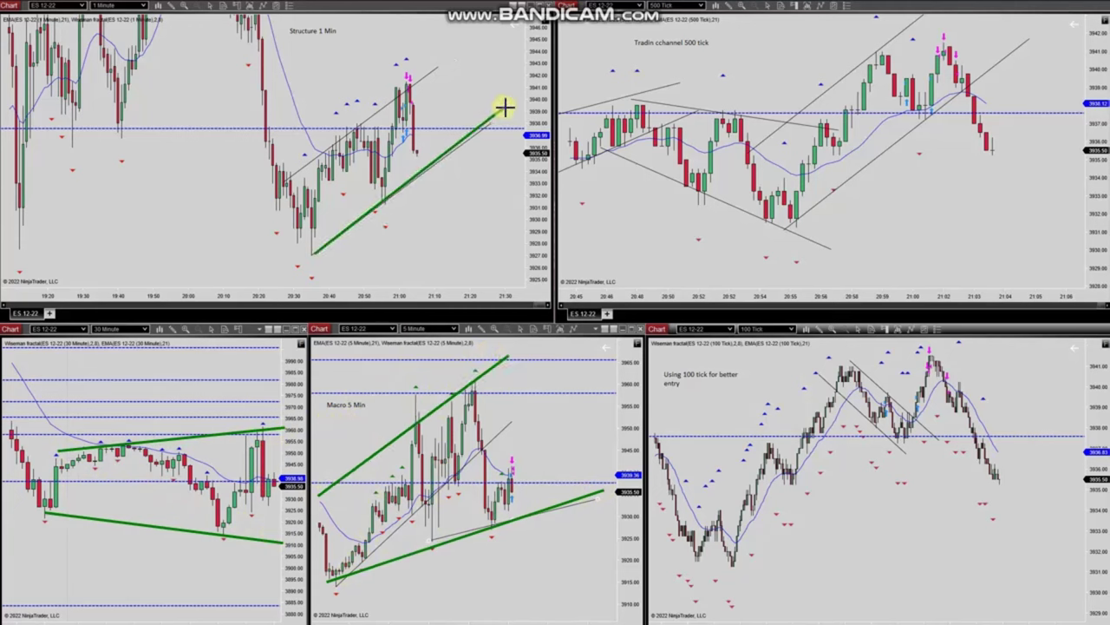
left_click(507, 111)
left_click(287, 178)
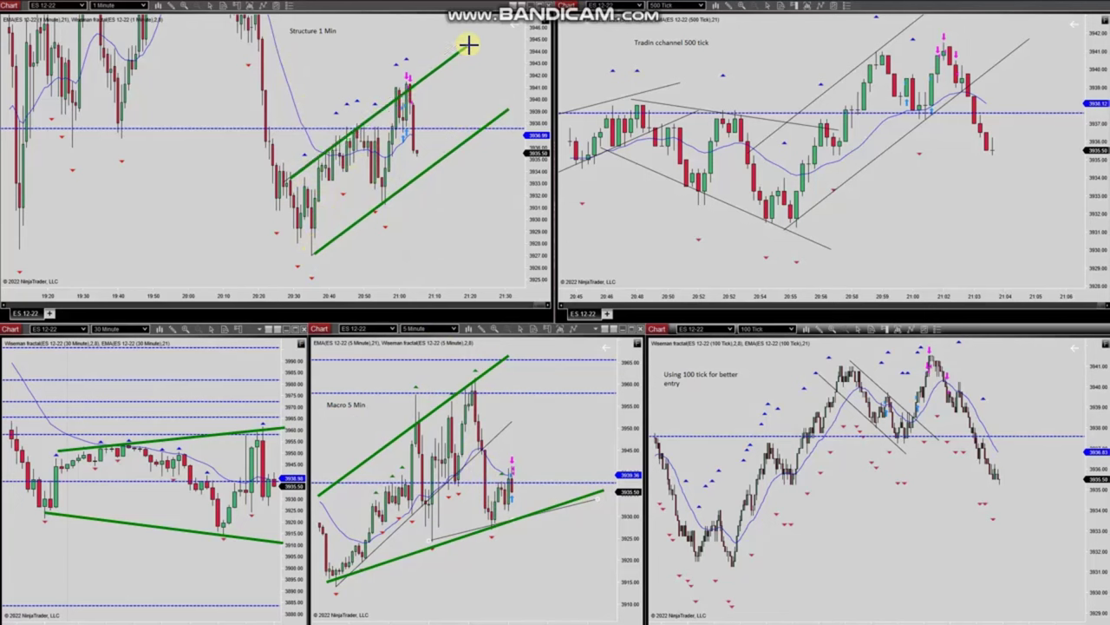
left_click(467, 45)
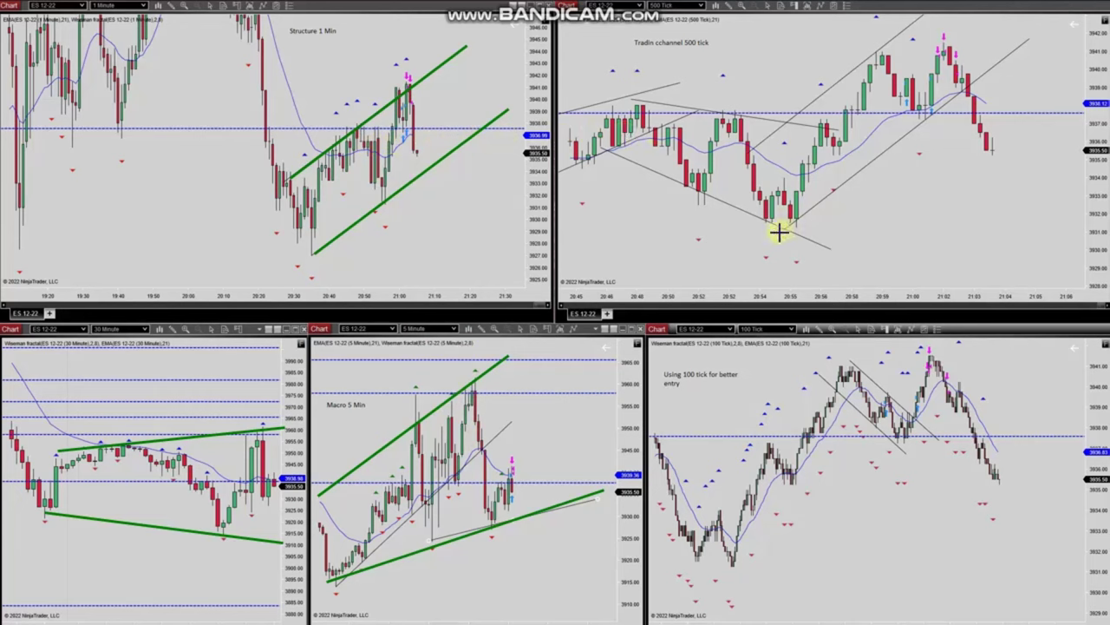
Draw two green channel lines on the 500-tick chart, then red arrows at both bounces and the swing high
left_click_drag(779, 231, 1054, 26)
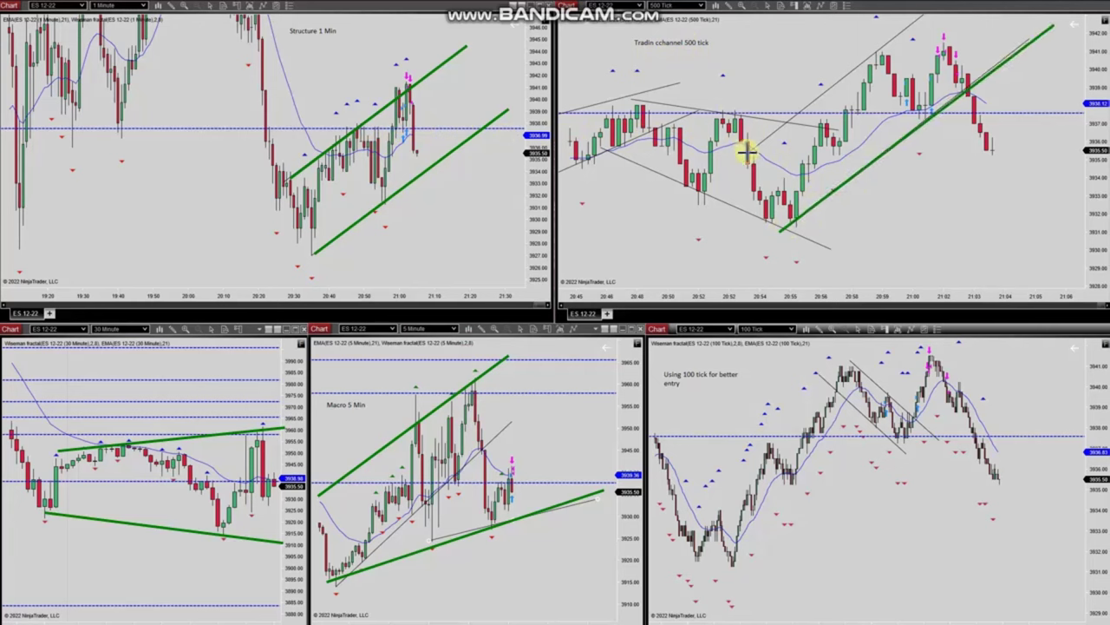
left_click_drag(748, 152, 935, 7)
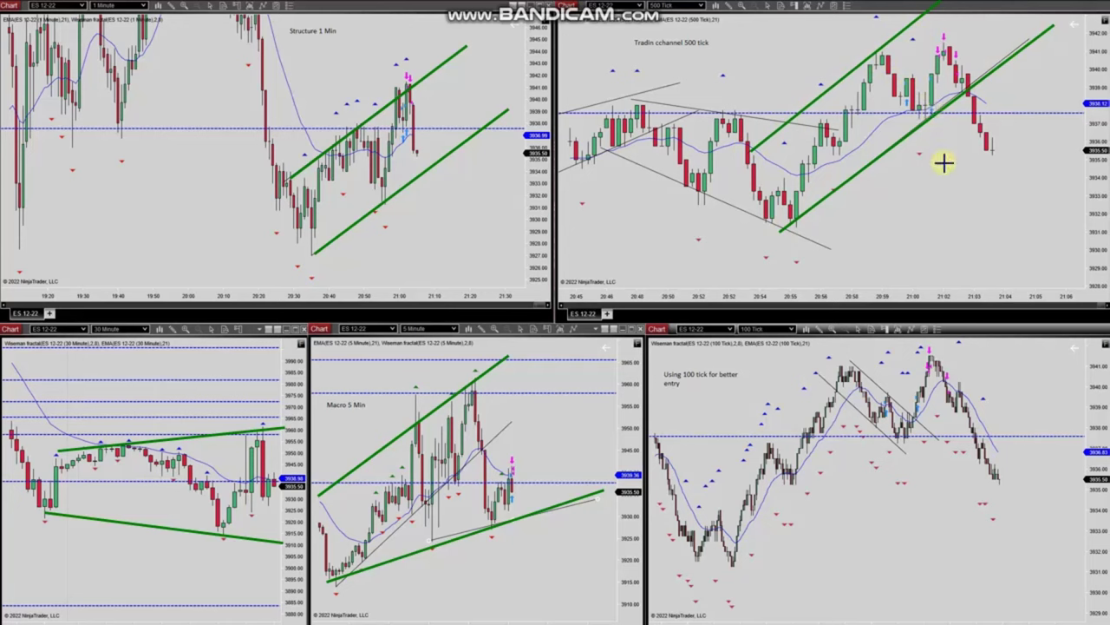
mouse_move(909, 173)
left_mouse_down()
mouse_move(912, 86)
mouse_move(907, 103)
left_mouse_up()
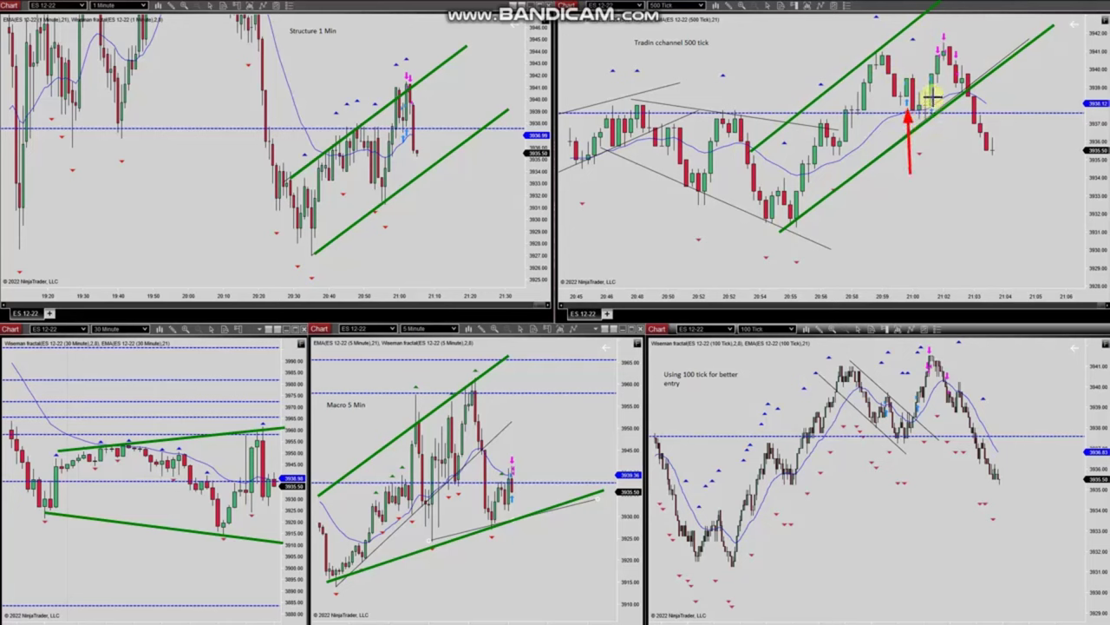
left_click_drag(949, 158, 937, 126)
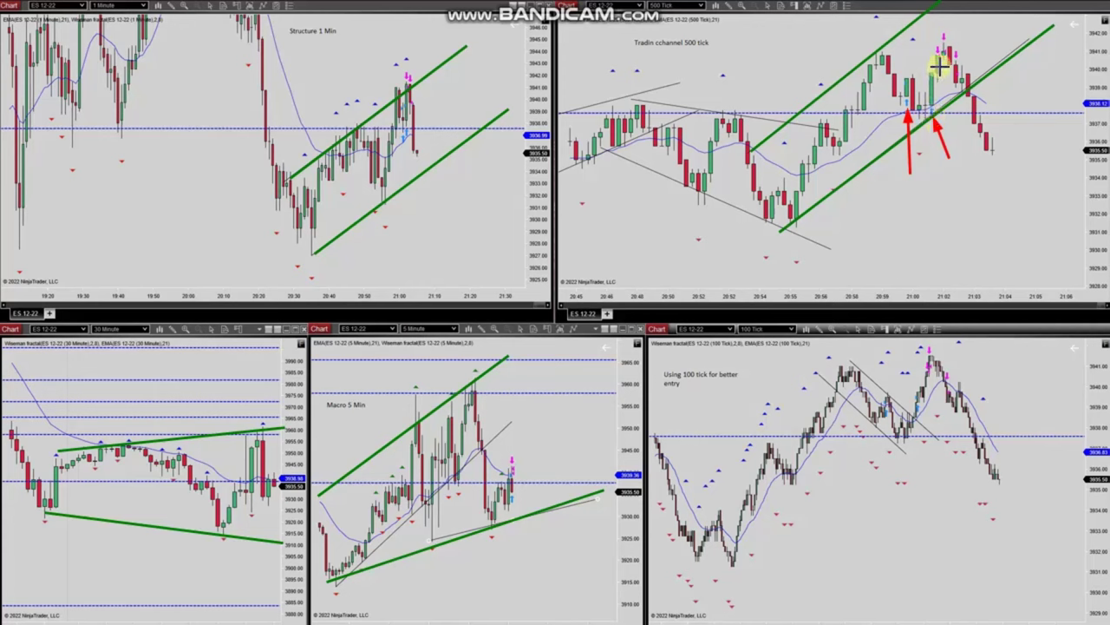
mouse_move(1004, 29)
left_mouse_down()
mouse_move(952, 46)
mouse_move(965, 69)
left_mouse_up()
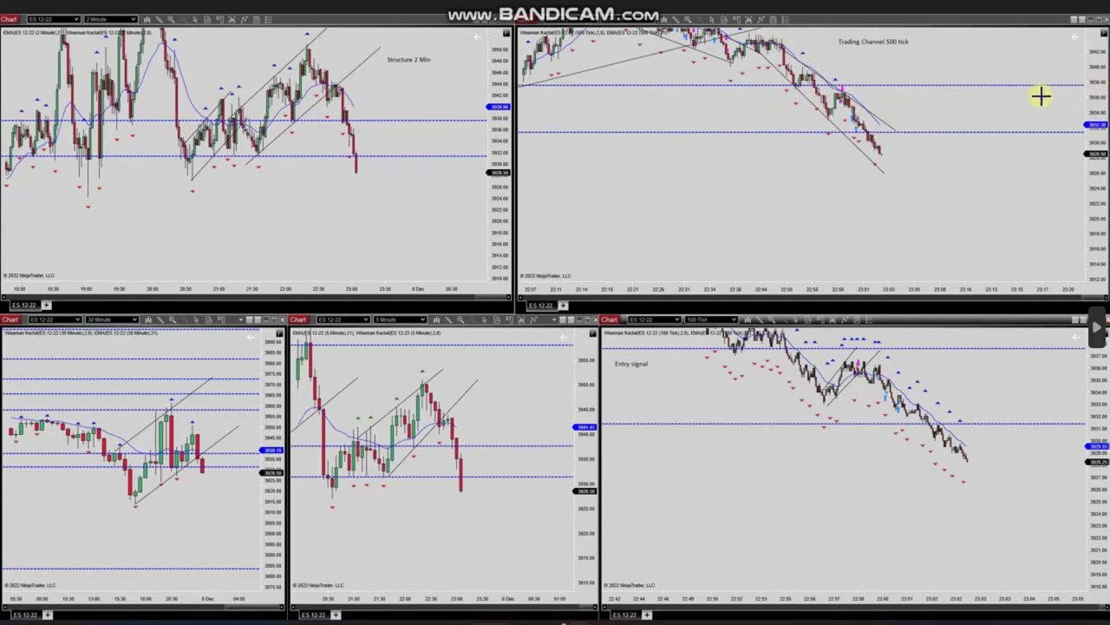
Point two red arrows at the entry candles on the falling 500-tick channel
left_click_drag(993, 73, 846, 92)
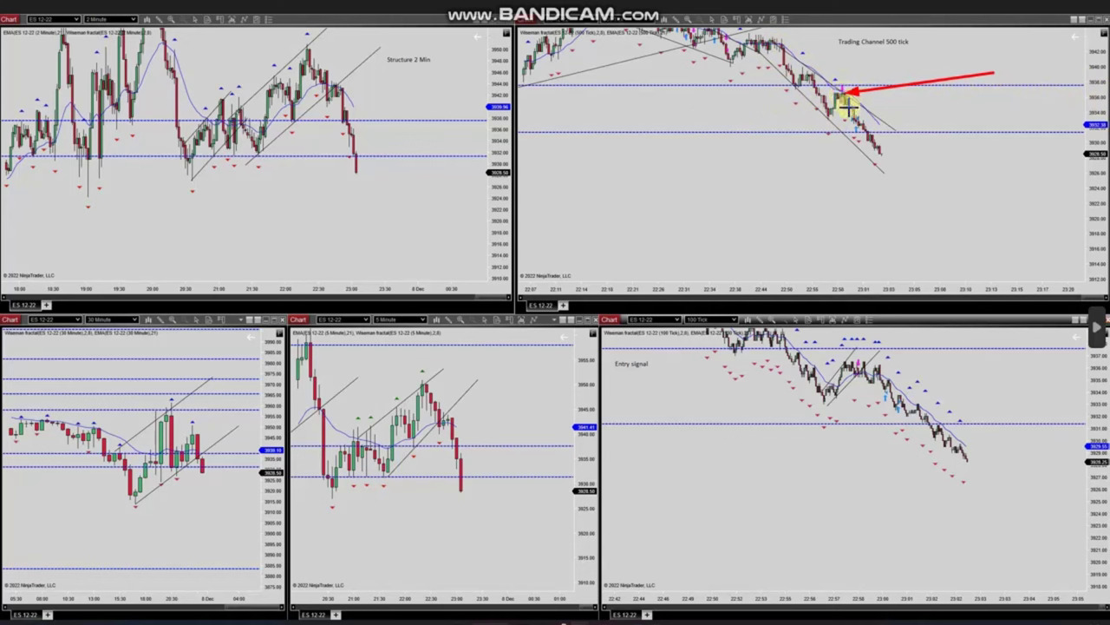
left_click_drag(922, 120, 867, 122)
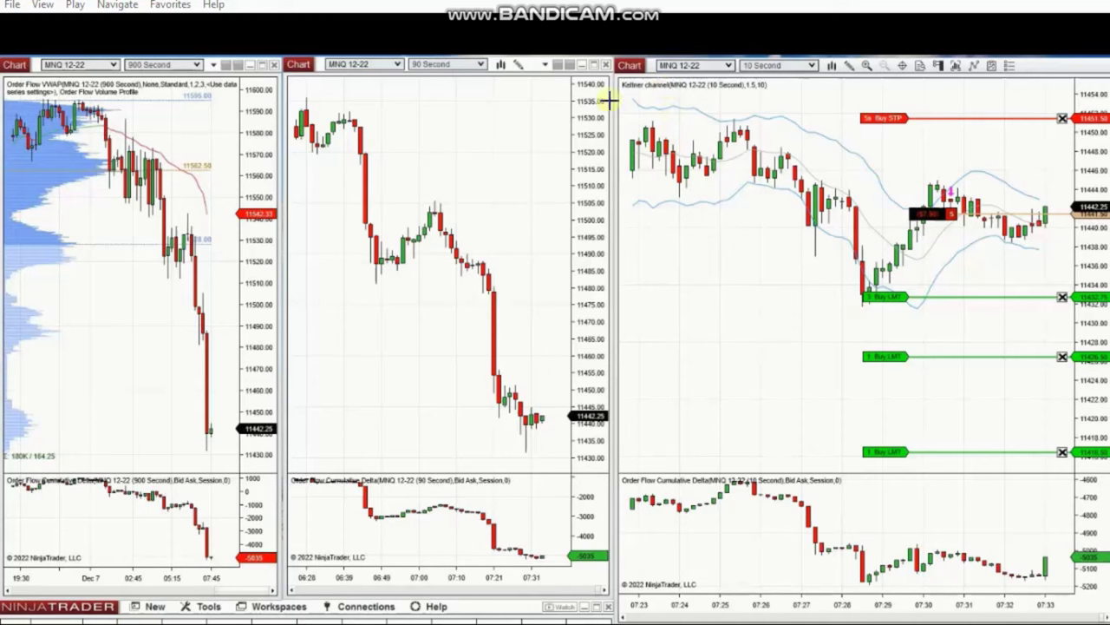
left_click(83, 98)
left_click(199, 189)
left_click(149, 151)
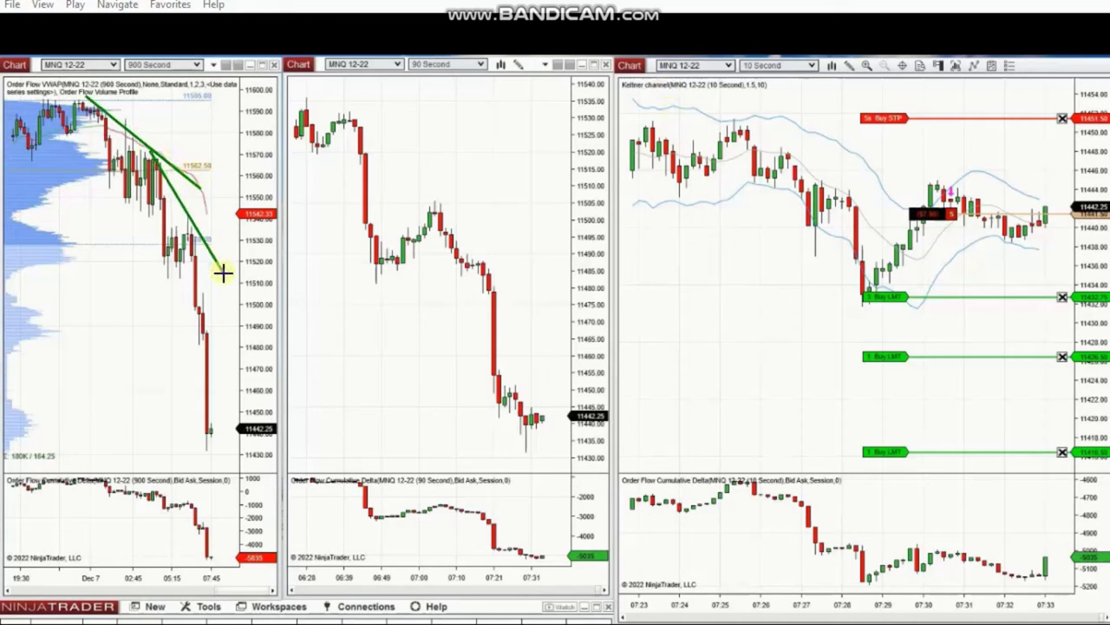
left_click(224, 273)
left_click(345, 102)
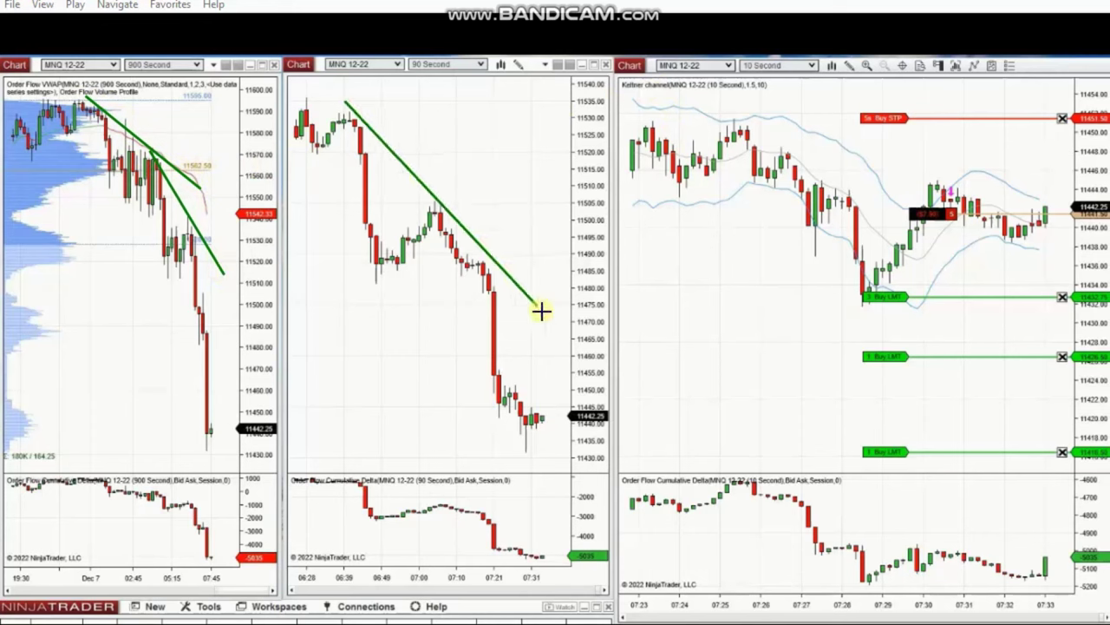
left_click(582, 363)
left_click(313, 177)
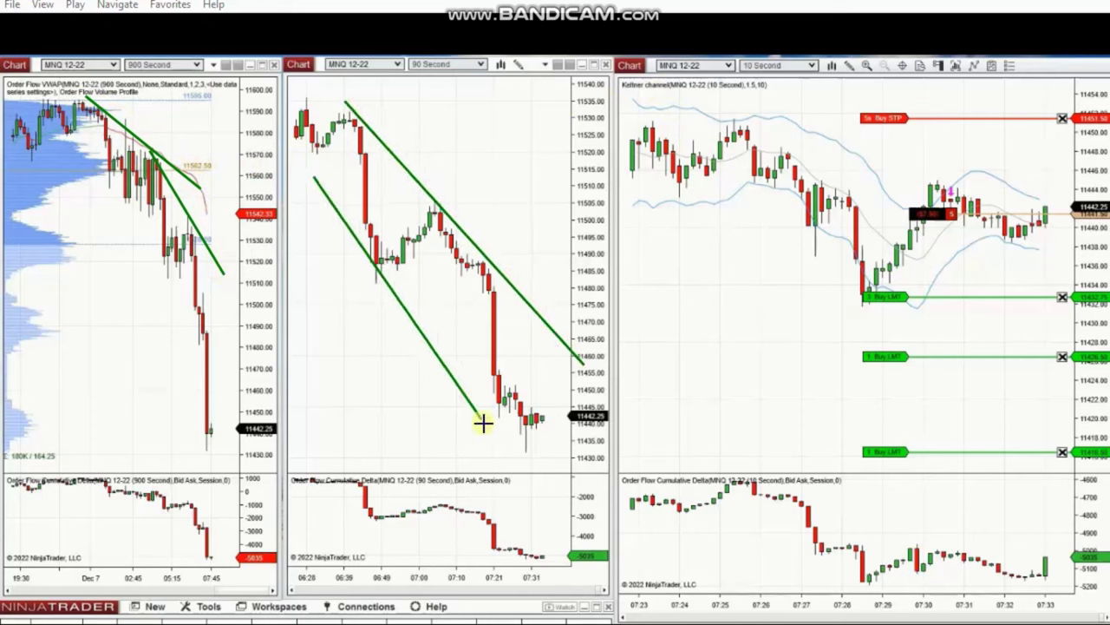
left_click(525, 468)
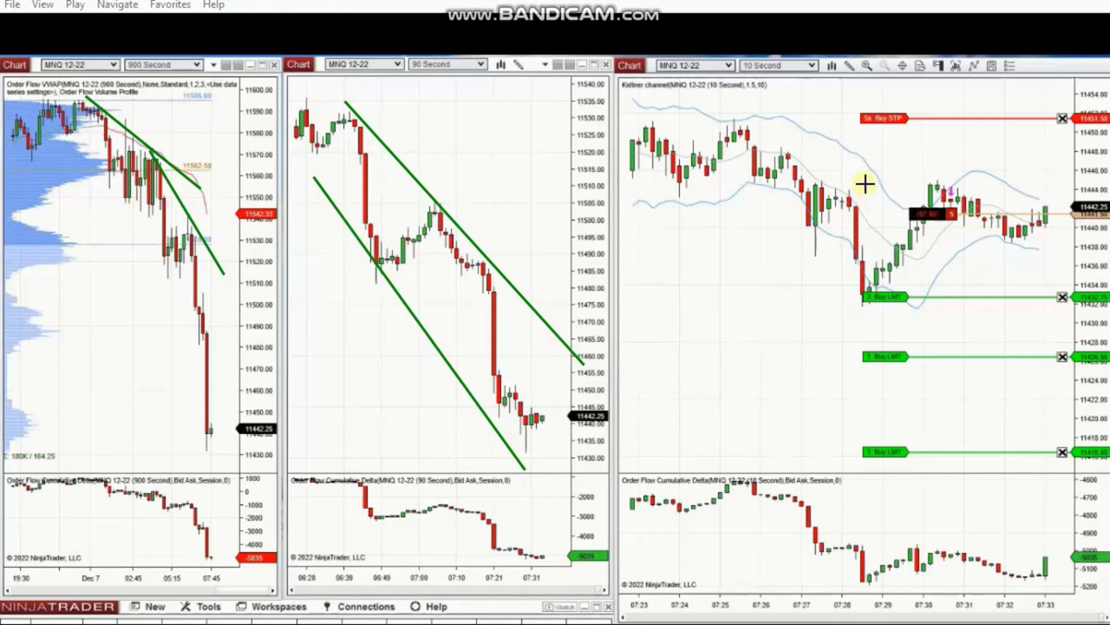
left_click(722, 118)
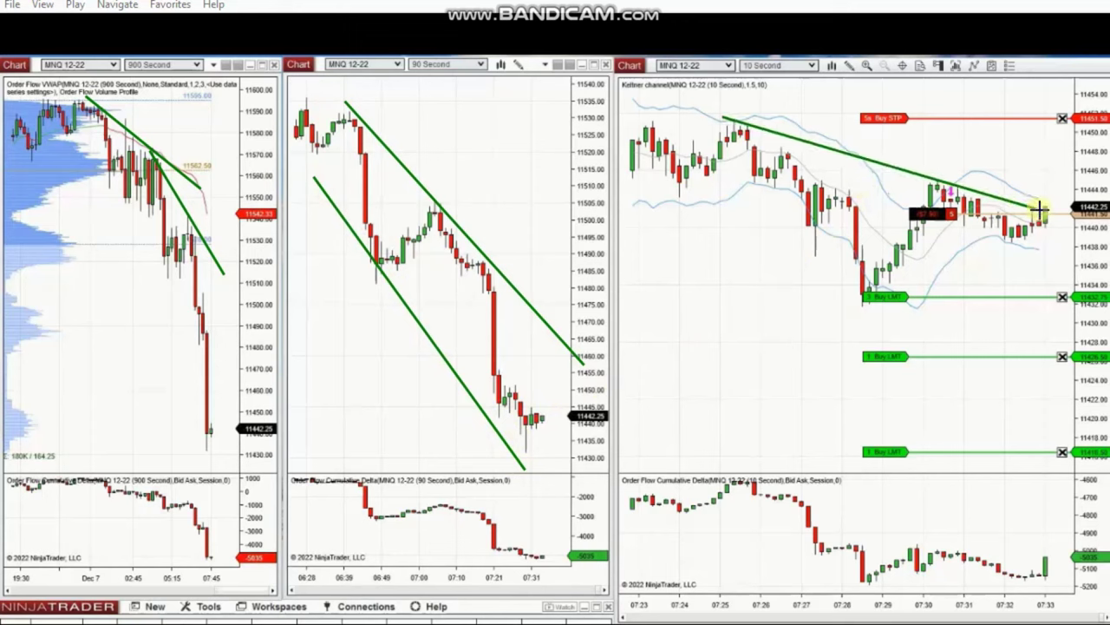
left_click(1060, 215)
left_click(656, 181)
left_click(1046, 413)
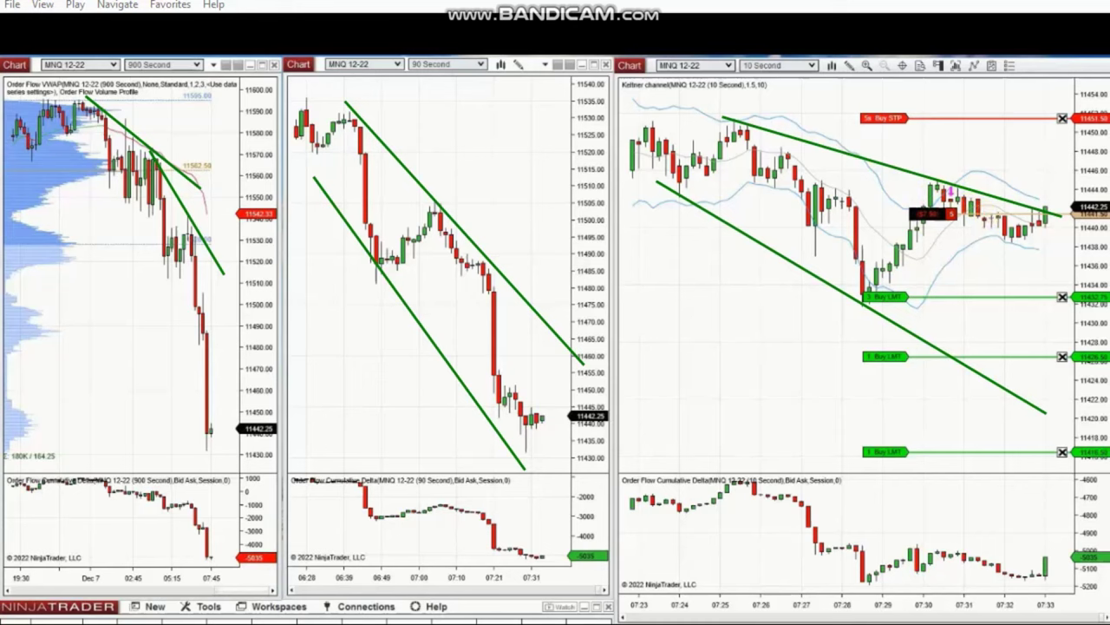
key("ctrl+Delete")
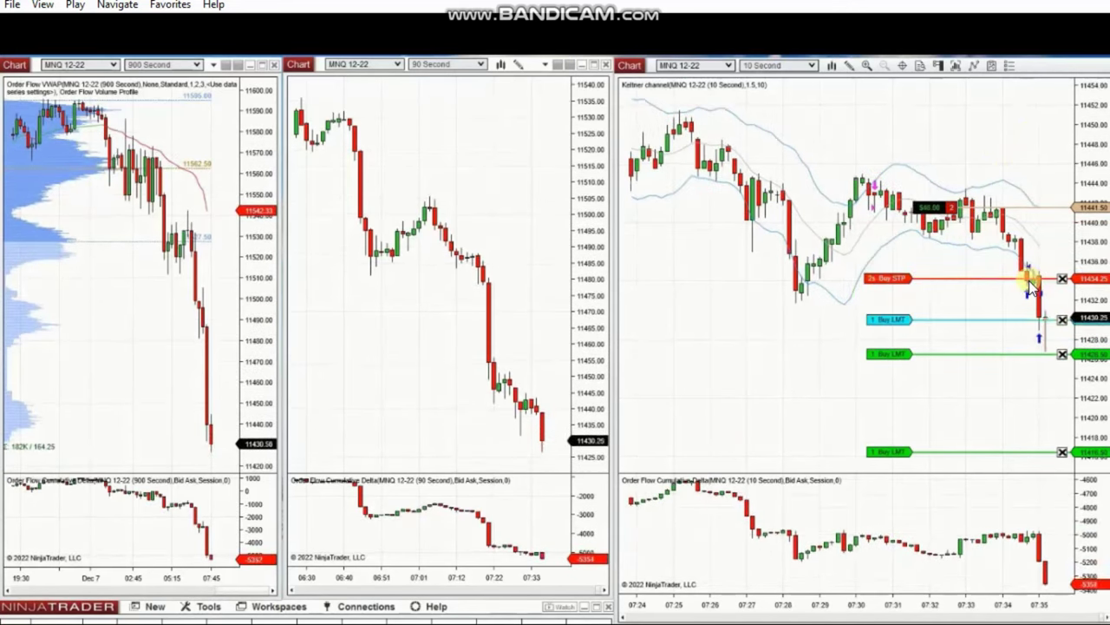
Drag both Buy LMT orders on the MNQ 10-second chart up toward the current price
left_click_drag(905, 317, 900, 335)
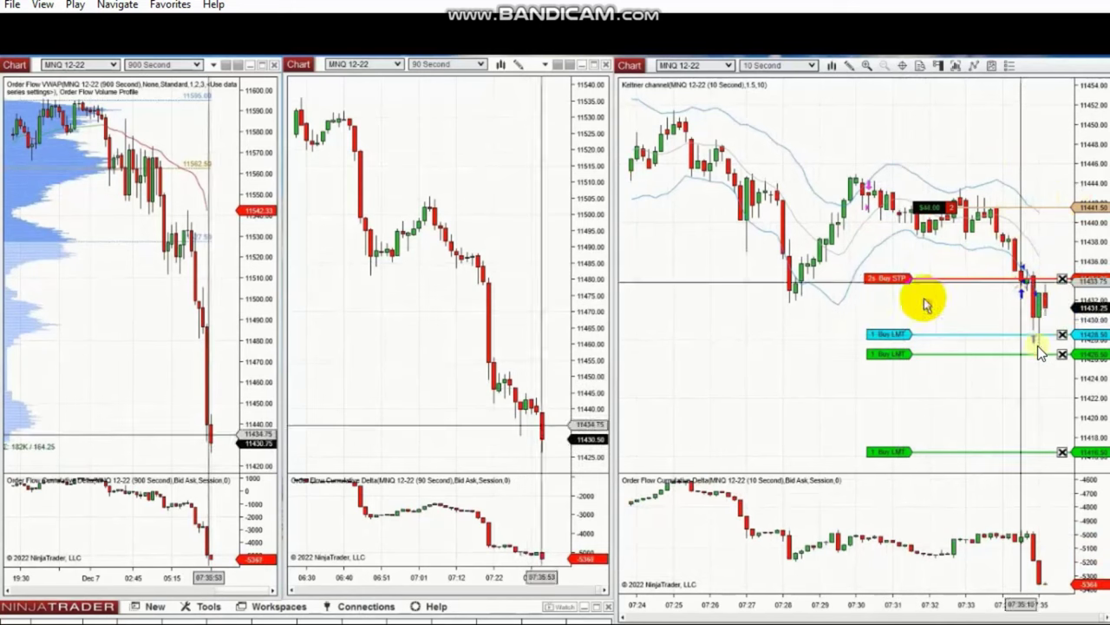
left_click_drag(1041, 355, 1041, 336)
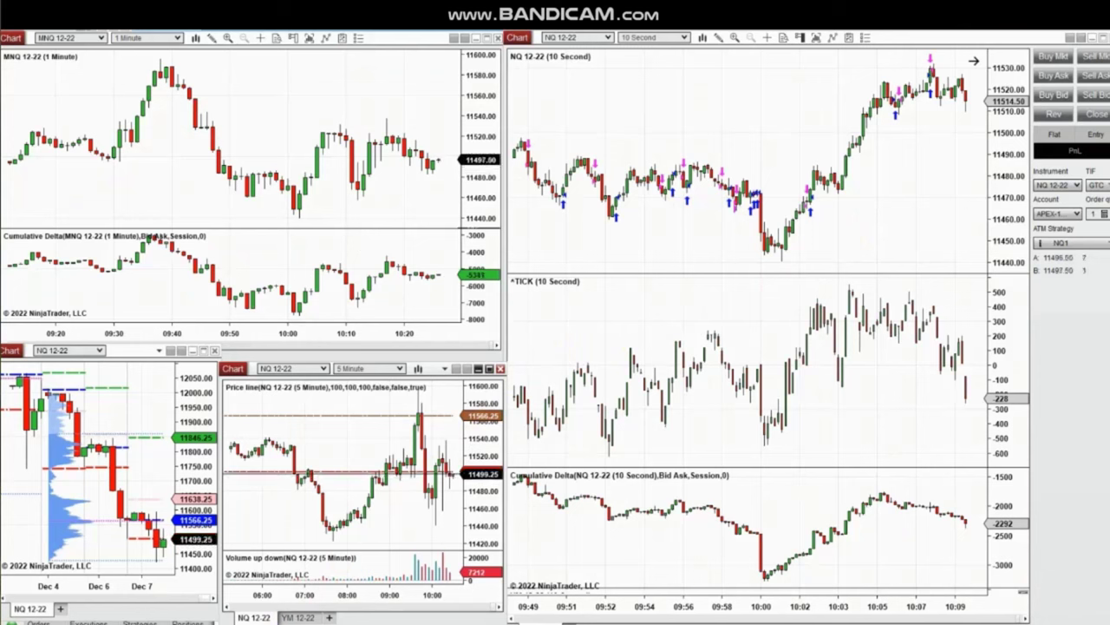
Check today's date on the Windows clock, then bring up the 12/07/2022 Trade Performance summary
left_click(1080, 624)
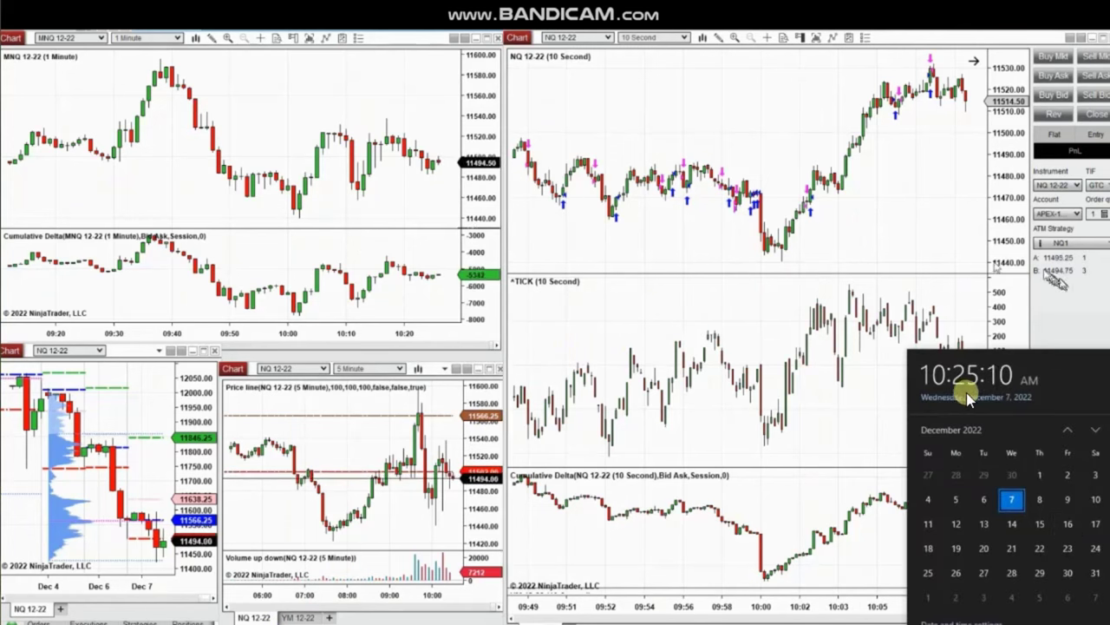
left_click(833, 365)
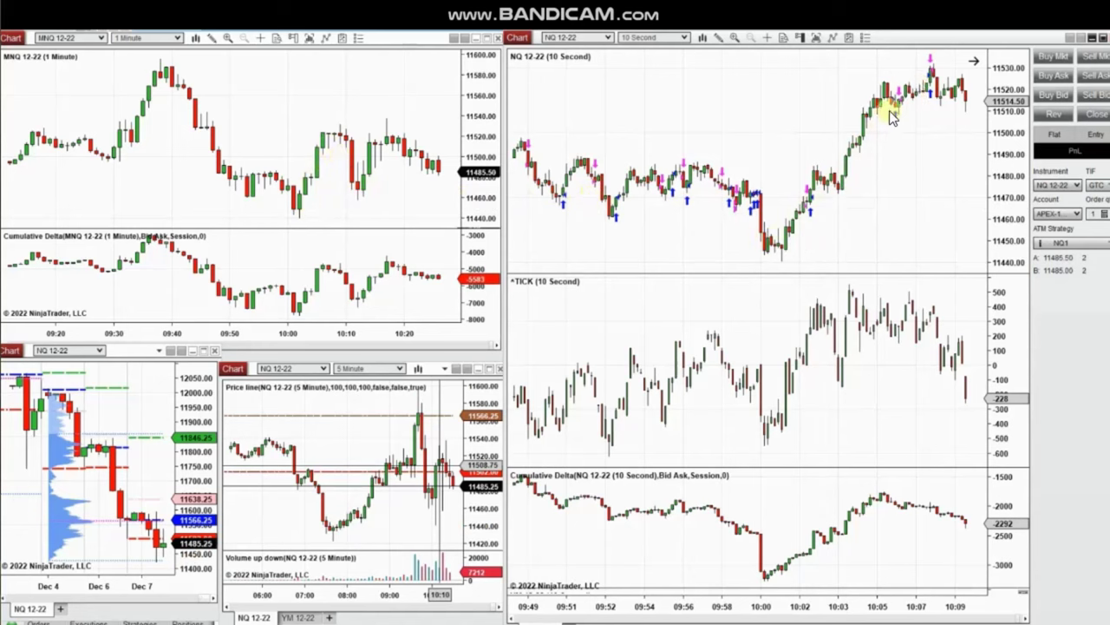
key("alt+Tab")
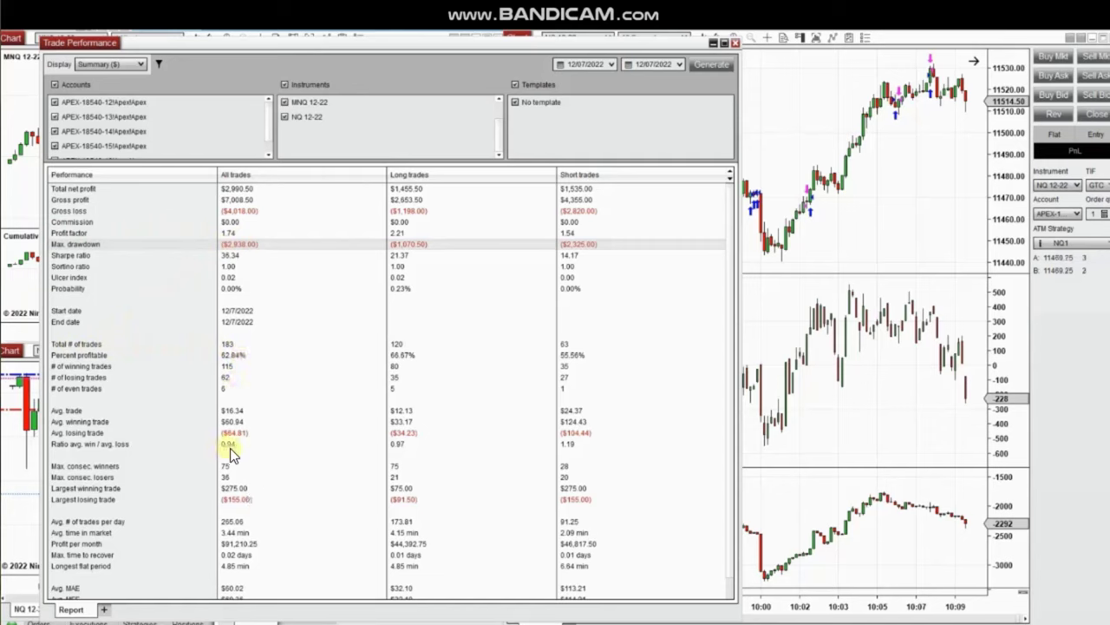
Show the Windows calendar for Wednesday, December 7, 2022 over the Trade Performance report
key("super+alt+d")
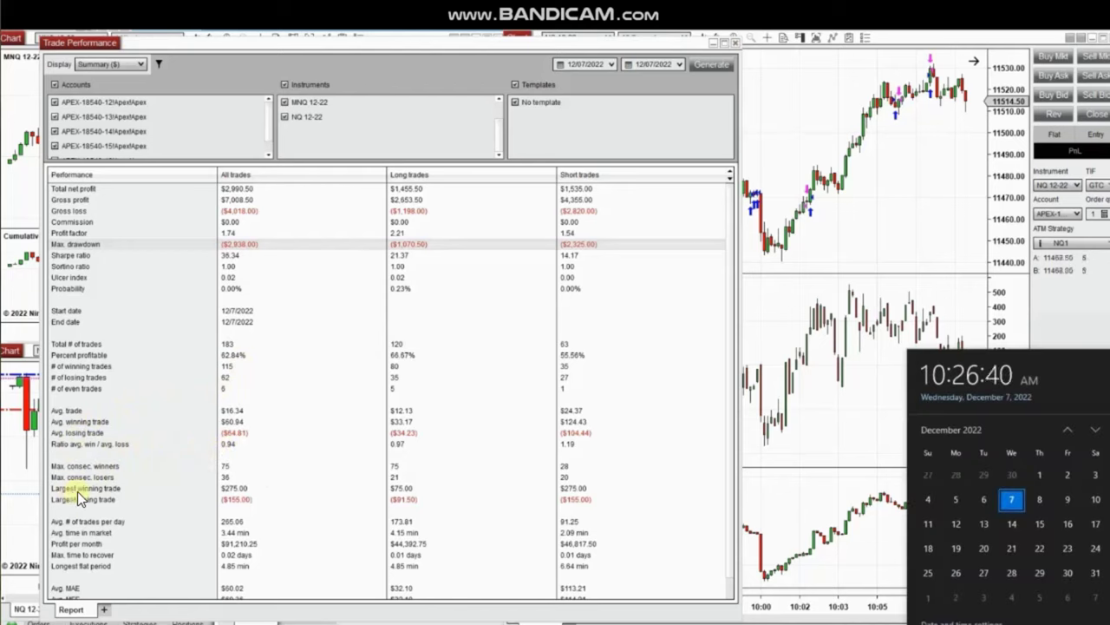